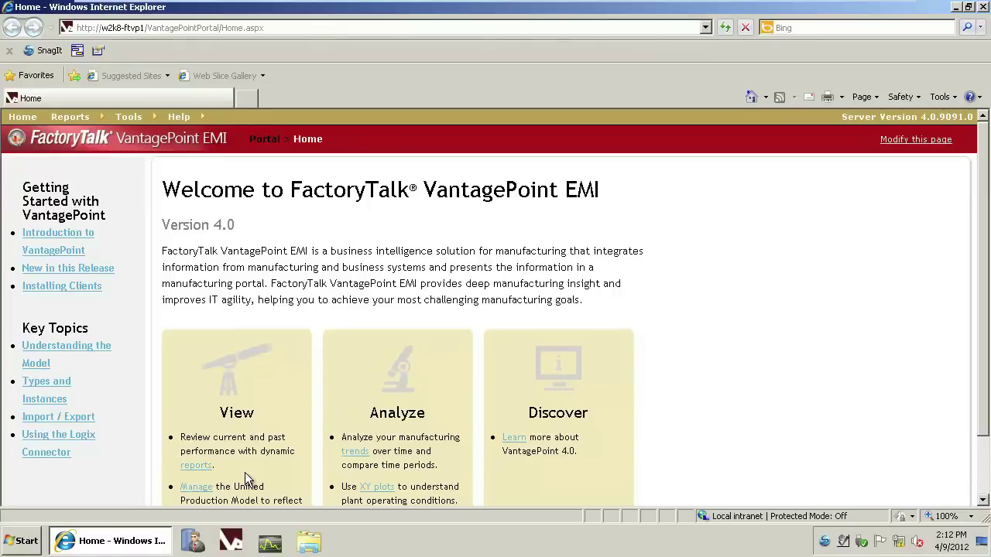
# Launch Microsoft Excel 2010 from the Start menu
pyautogui.click(22, 546)
pyautogui.click(69, 395)
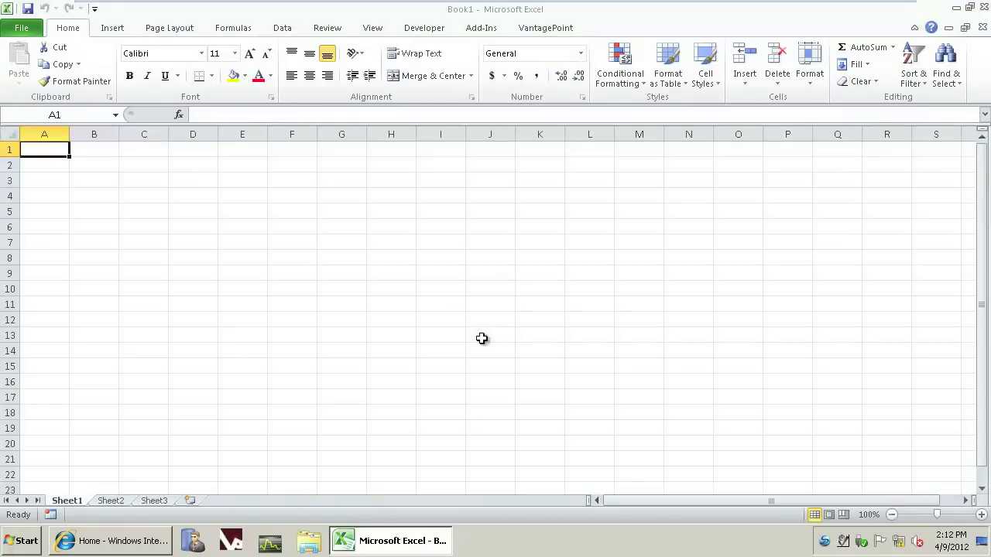
# Start a VantagePoint data insert into Sheet1 from the VantagePoint ribbon tab
pyautogui.click(552, 29)
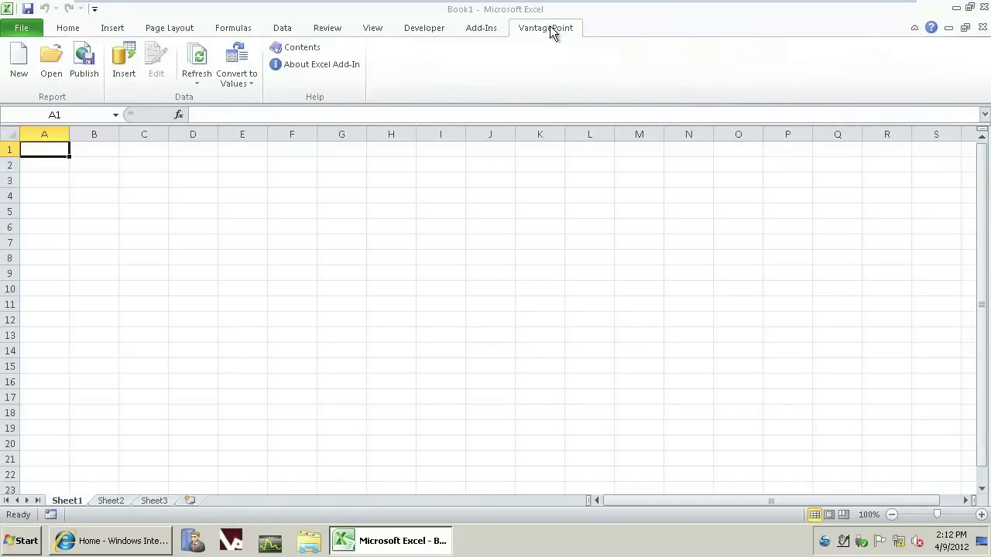
pyautogui.click(111, 76)
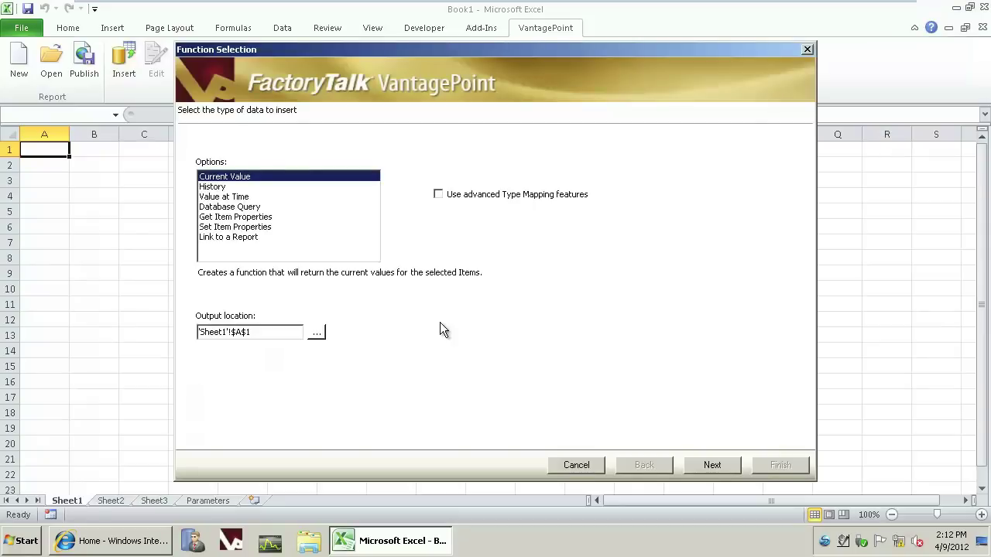
# Choose History data with Use advanced Type Mapping features enabled and proceed to Type Selection
pyautogui.click(228, 189)
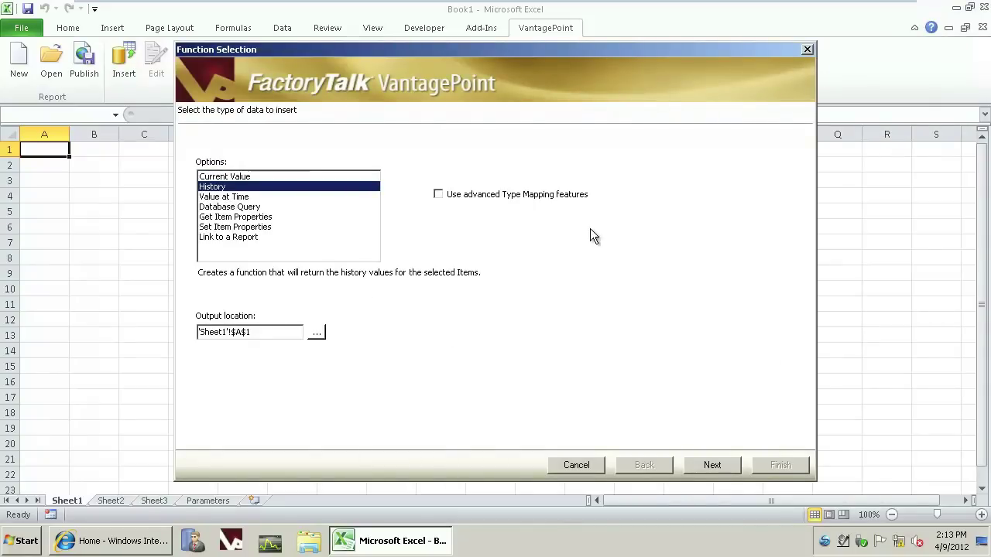
pyautogui.click(510, 194)
pyautogui.click(714, 467)
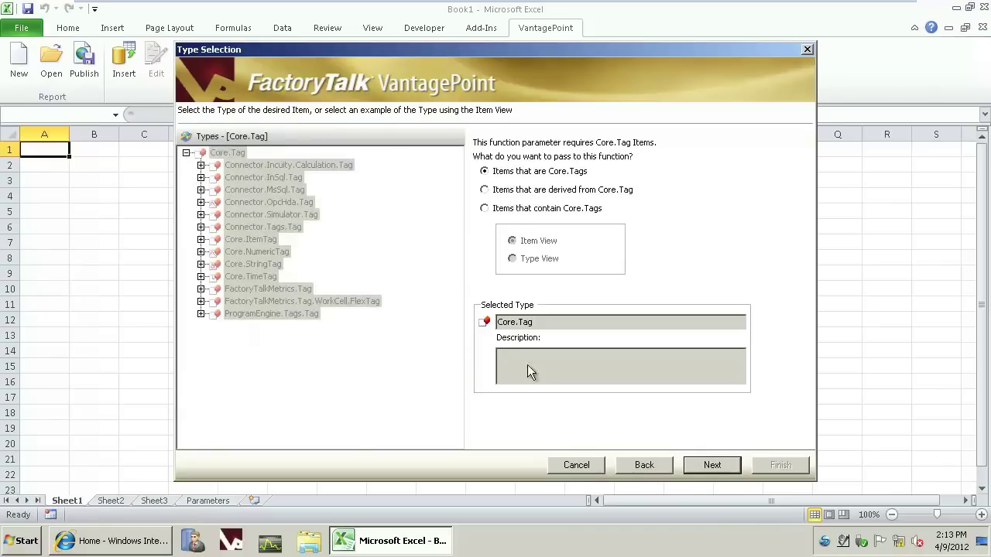
# Browse Core.Tag items through FactoryTalkMetrics PlantModel RA_Foods down to the Cleveland Baking area
pyautogui.click(505, 209)
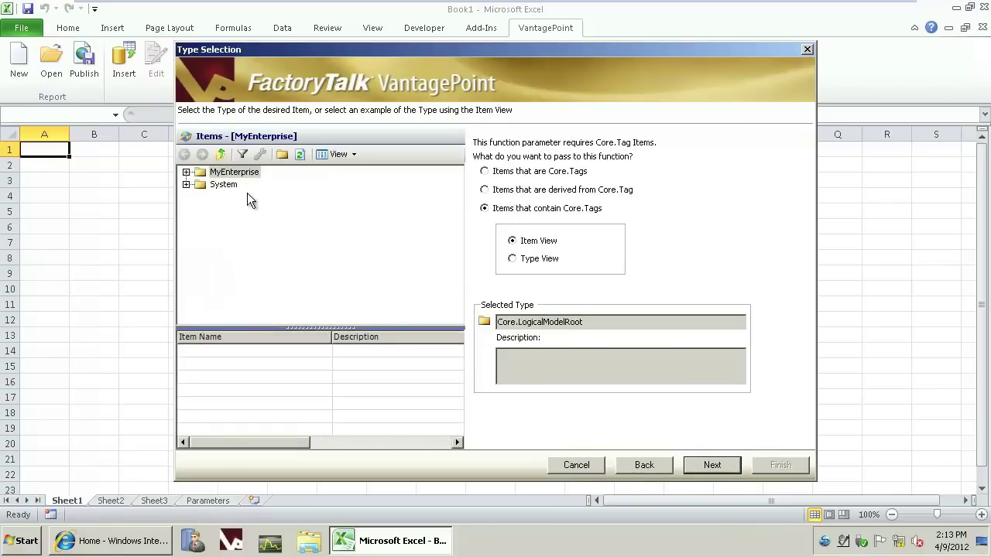
pyautogui.click(186, 184)
pyautogui.click(201, 271)
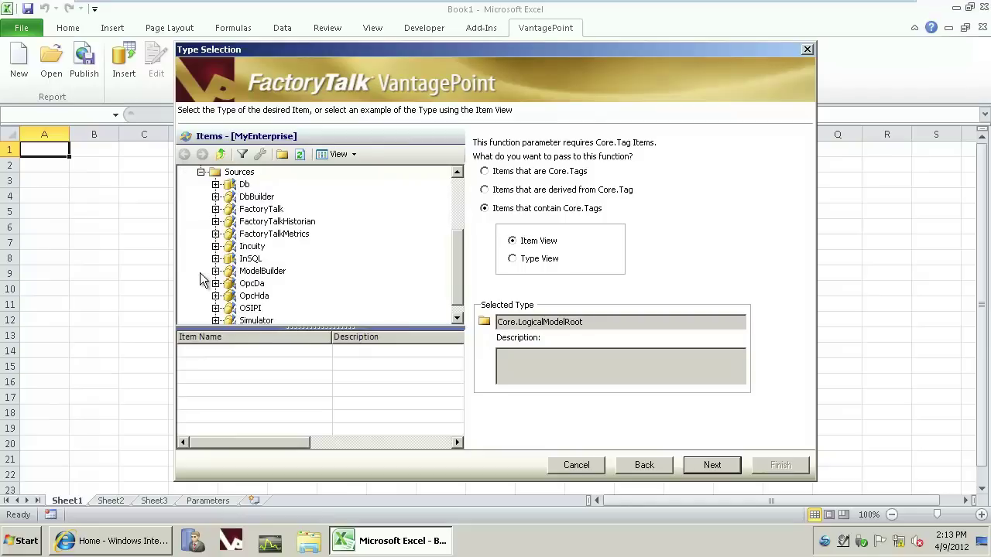
pyautogui.click(215, 234)
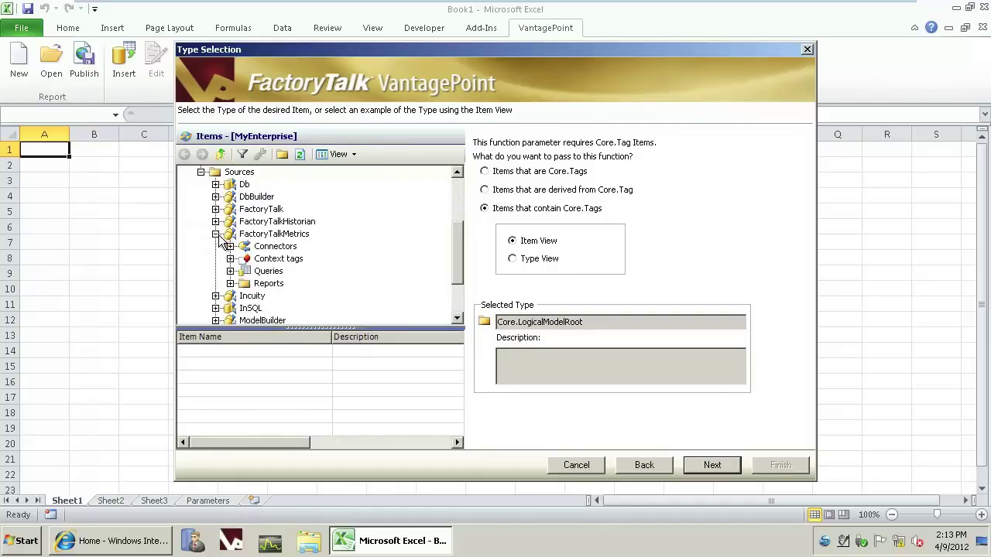
pyautogui.click(230, 246)
pyautogui.click(245, 259)
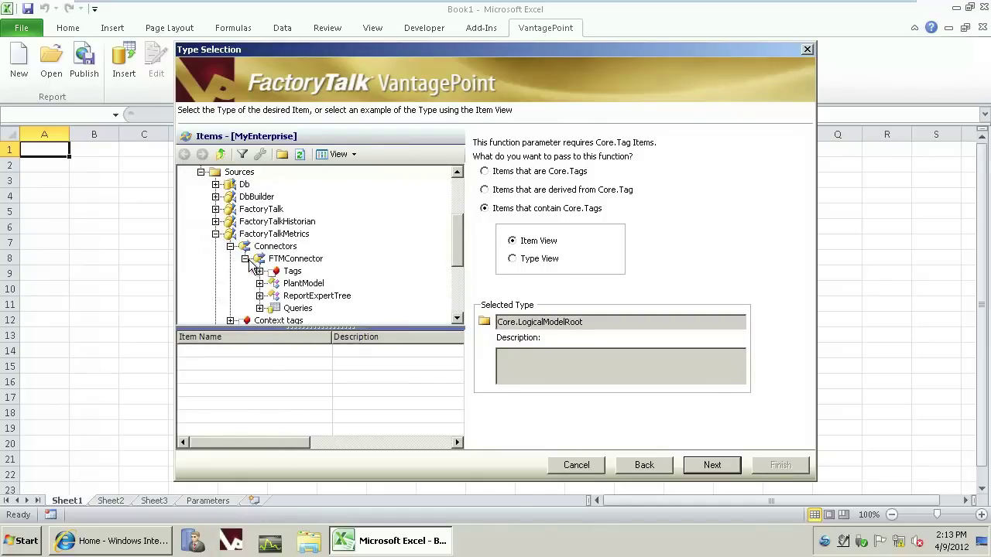
pyautogui.click(259, 283)
pyautogui.click(274, 296)
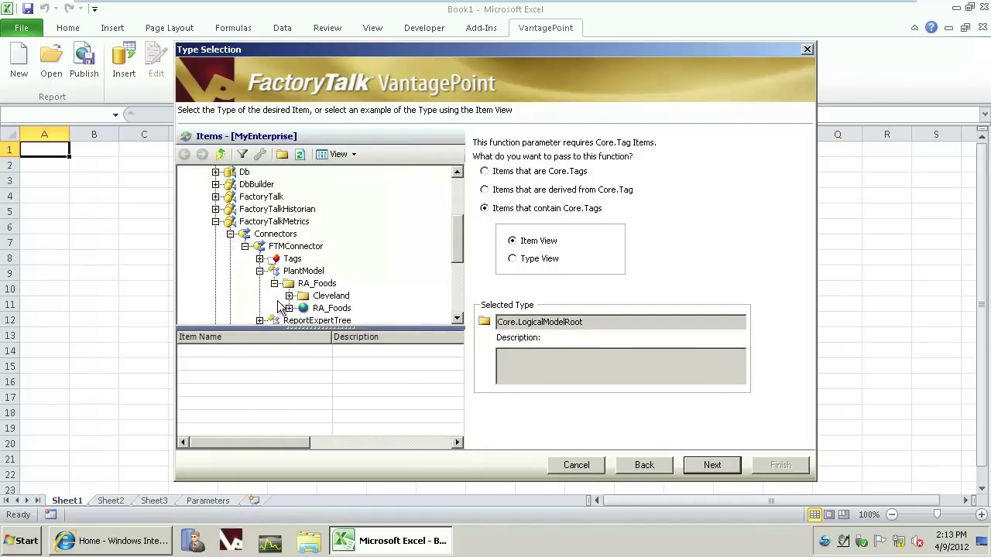
pyautogui.click(289, 295)
pyautogui.click(304, 295)
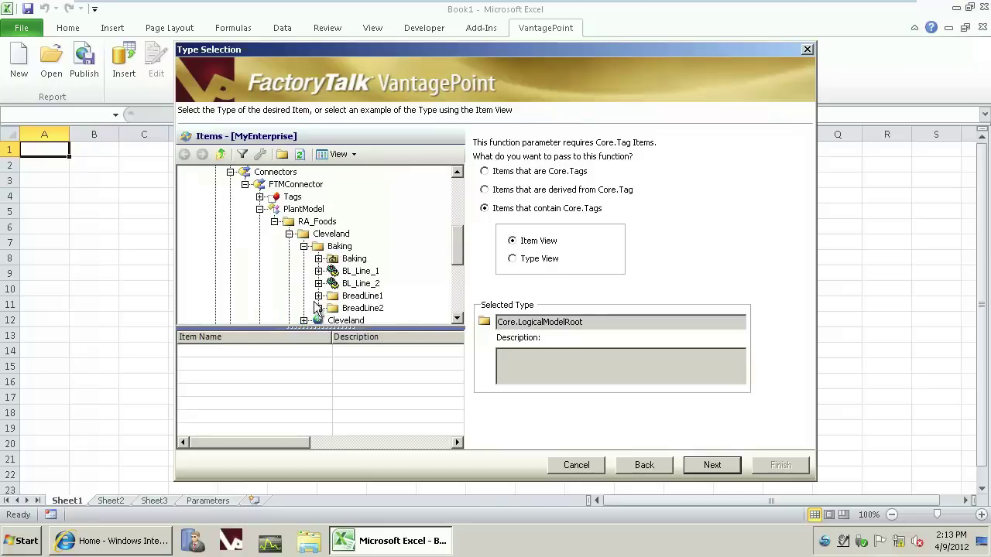
# Pick BL_Line_1 as the example WorkCell item and proceed to Item Selection
pyautogui.click(360, 271)
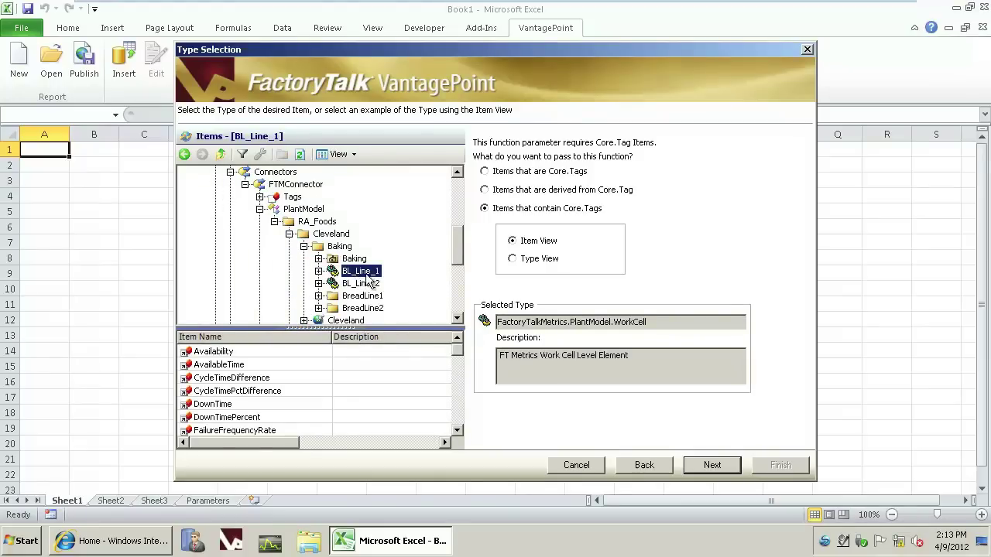
pyautogui.moveTo(656, 322); pyautogui.dragTo(617, 322)
pyautogui.click(679, 322)
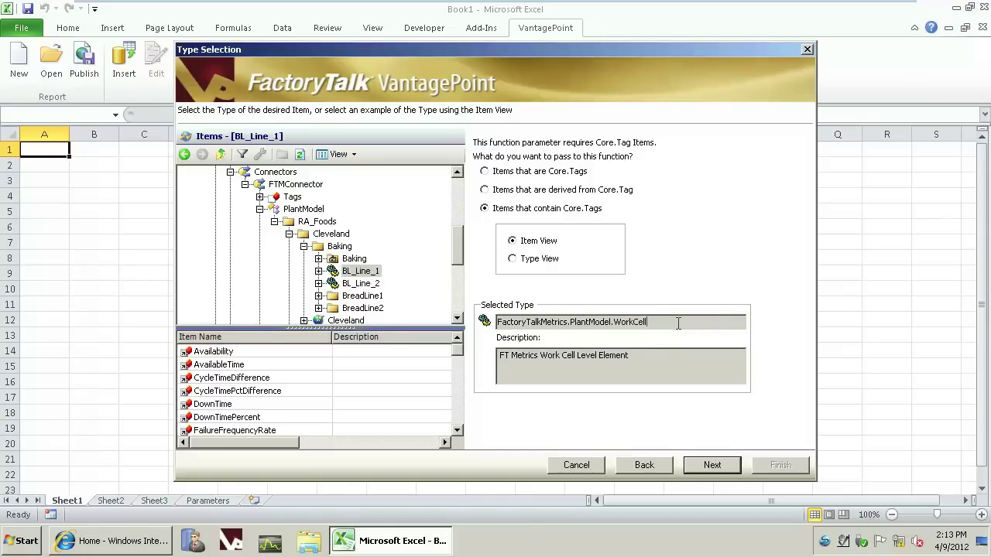
pyautogui.click(714, 466)
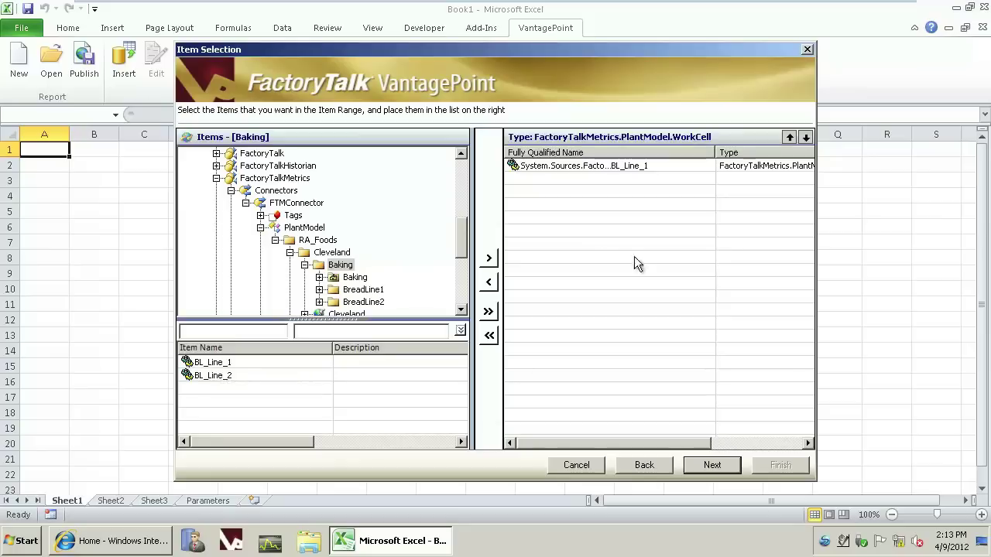
# Review the explanation linking the WorkCell type, sample BL_Line_1 and Core.Tag, then reach Type Mapping
pyautogui.click(701, 466)
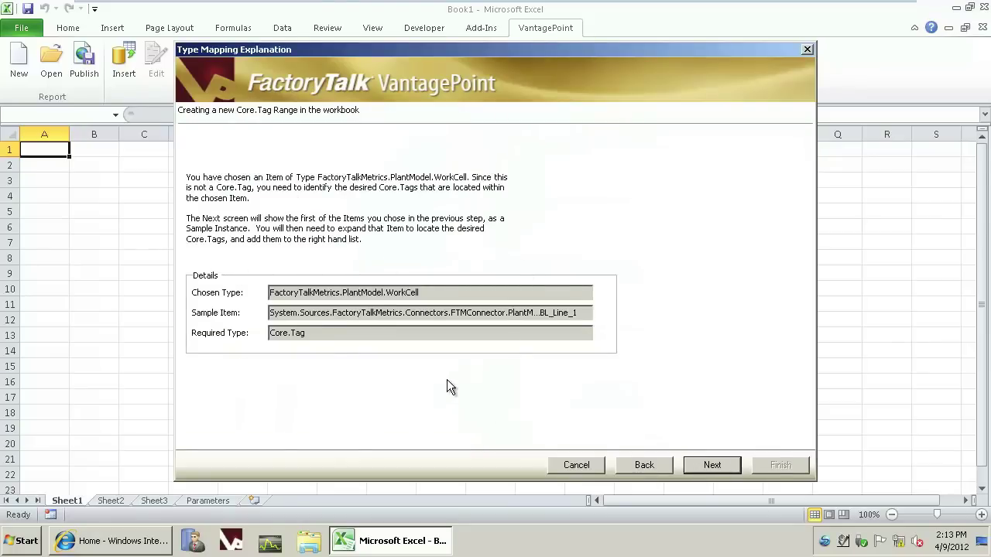
pyautogui.moveTo(396, 293); pyautogui.dragTo(534, 314)
pyautogui.click(343, 336)
pyautogui.moveTo(347, 338); pyautogui.dragTo(267, 335)
pyautogui.click(341, 335)
pyautogui.click(709, 469)
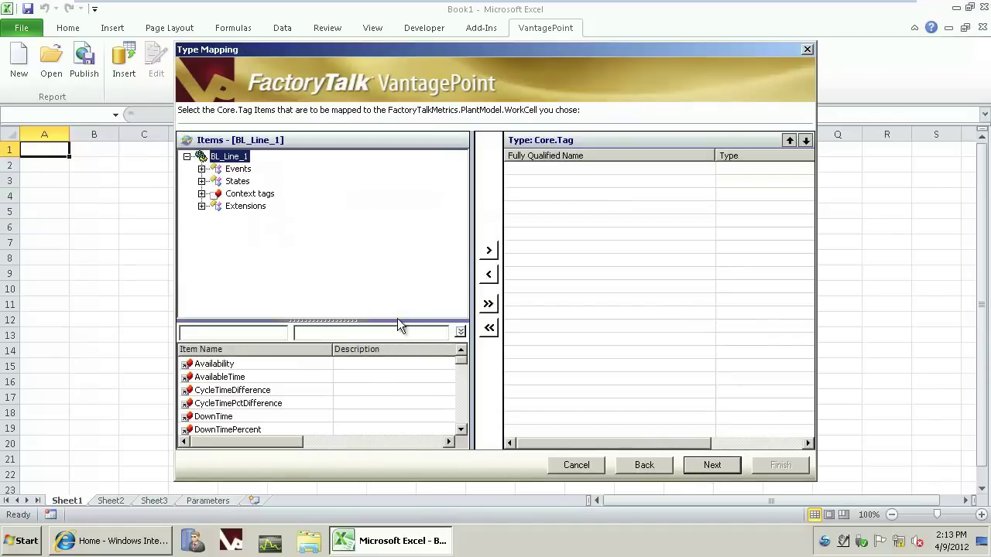
# Multi-select Availability, OEE, Quality and Throughput in BL_Line_1's tag list and map all four
pyautogui.moveTo(399, 321); pyautogui.dragTo(382, 183)
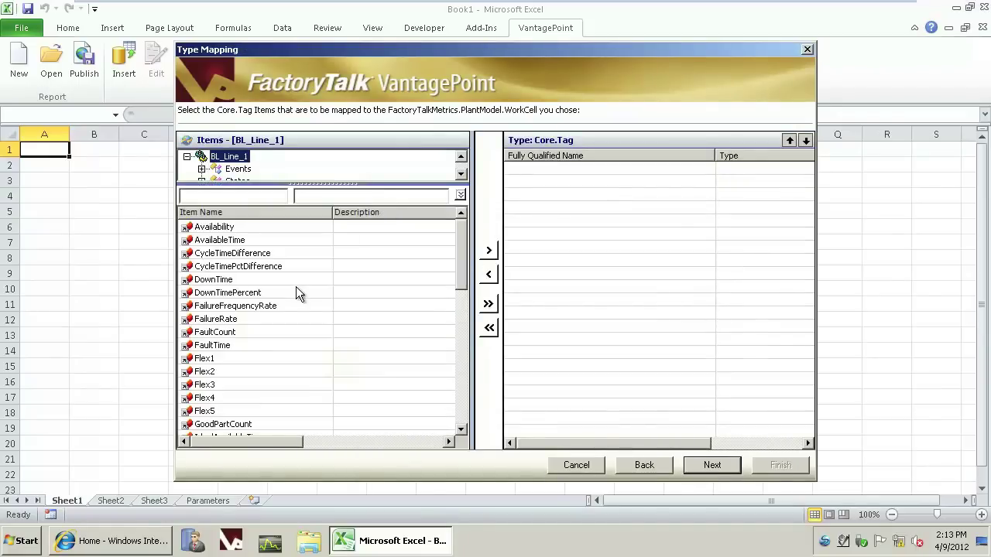
pyautogui.click(220, 229)
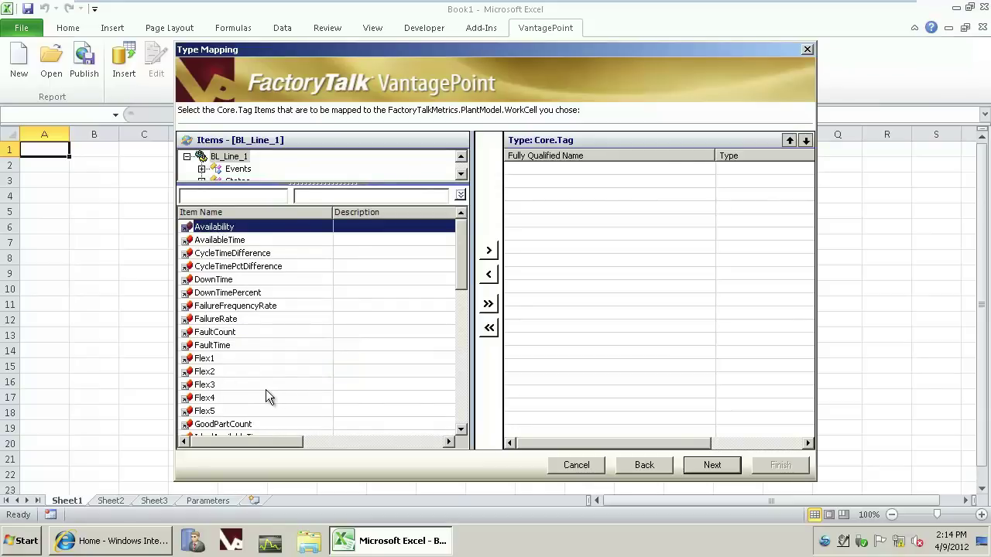
pyautogui.scroll(-4, 266, 398)
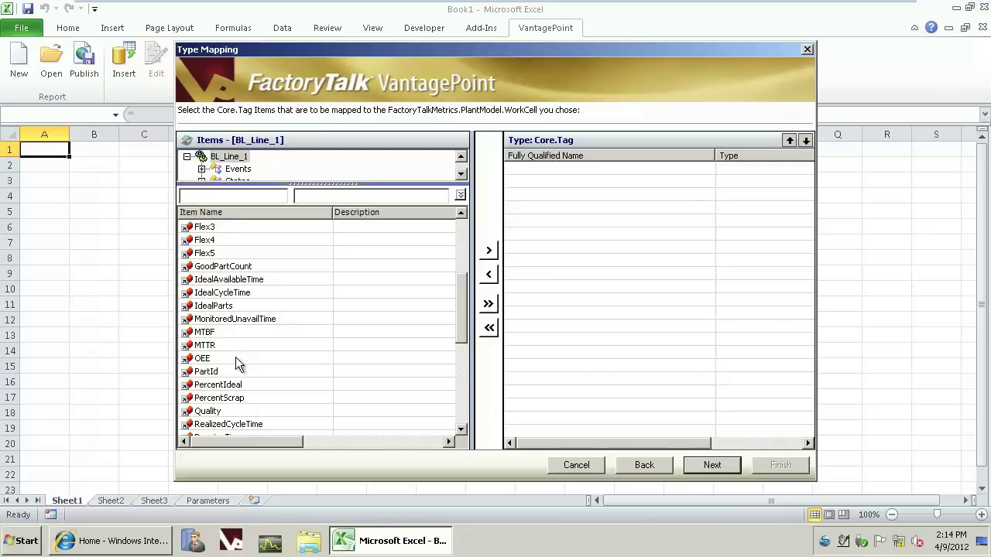
pyautogui.click(236, 358)
pyautogui.scroll(-2, 299, 396)
pyautogui.keyDown('ctrl'); pyautogui.click(226, 333); pyautogui.keyUp('ctrl')
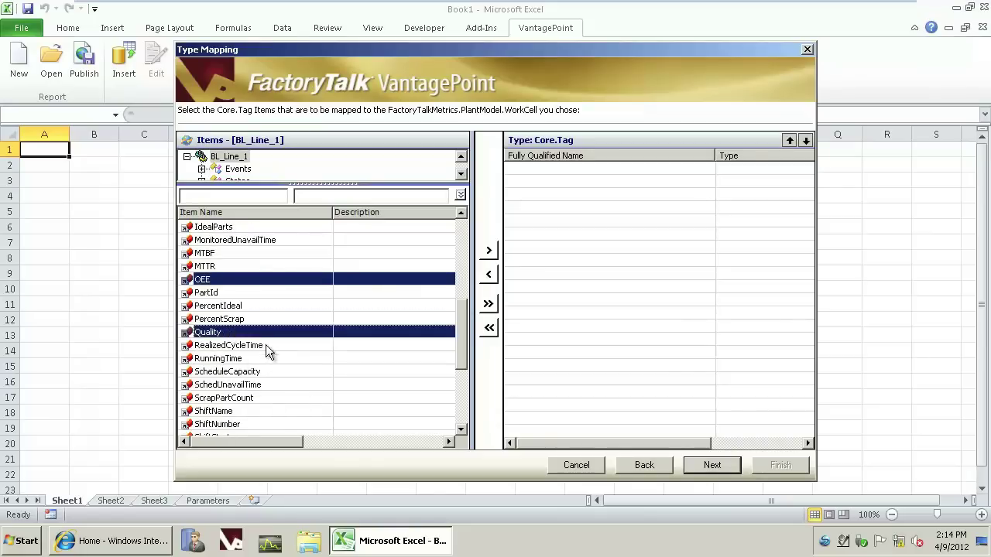
pyautogui.scroll(-4, 266, 344)
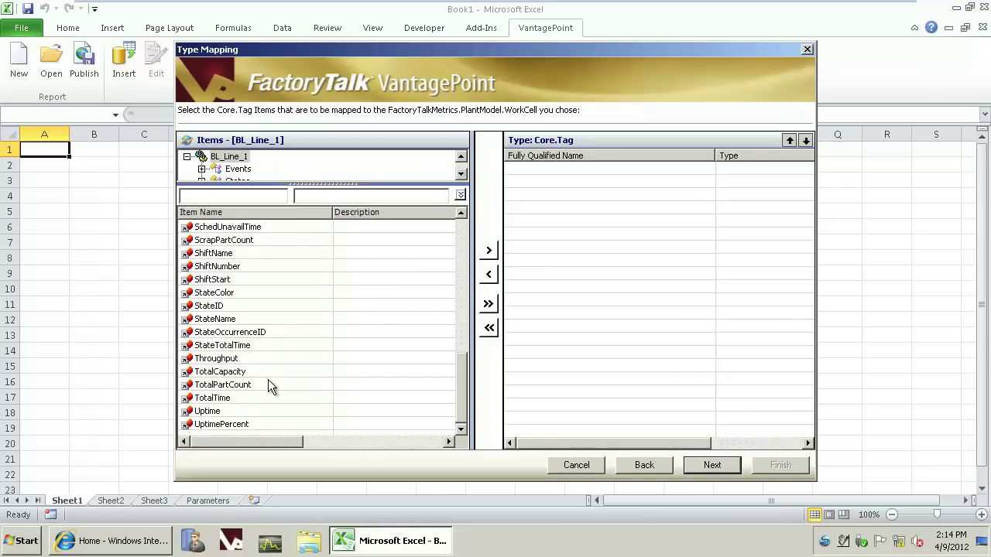
pyautogui.keyDown('ctrl'); pyautogui.click(329, 357); pyautogui.keyUp('ctrl')
pyautogui.click(491, 250)
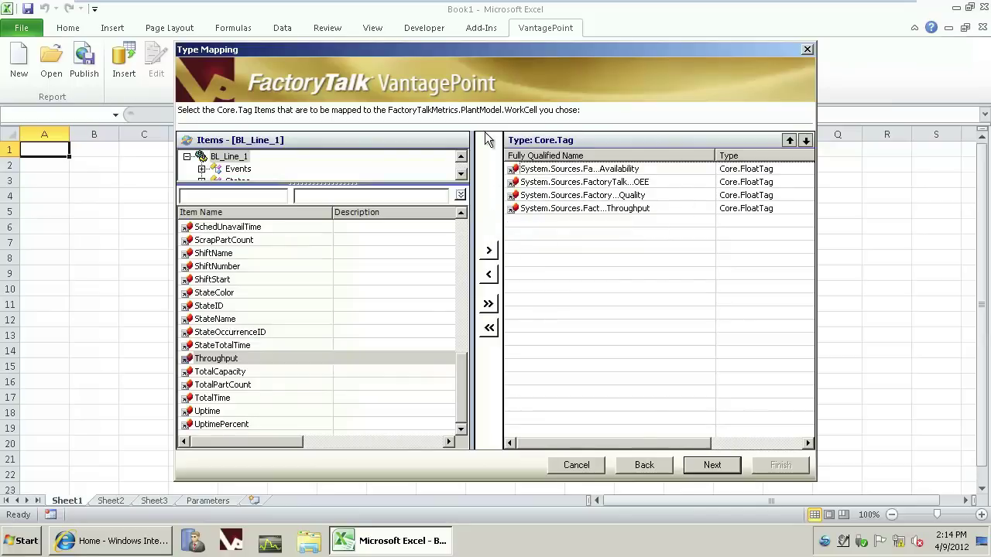
pyautogui.click(712, 466)
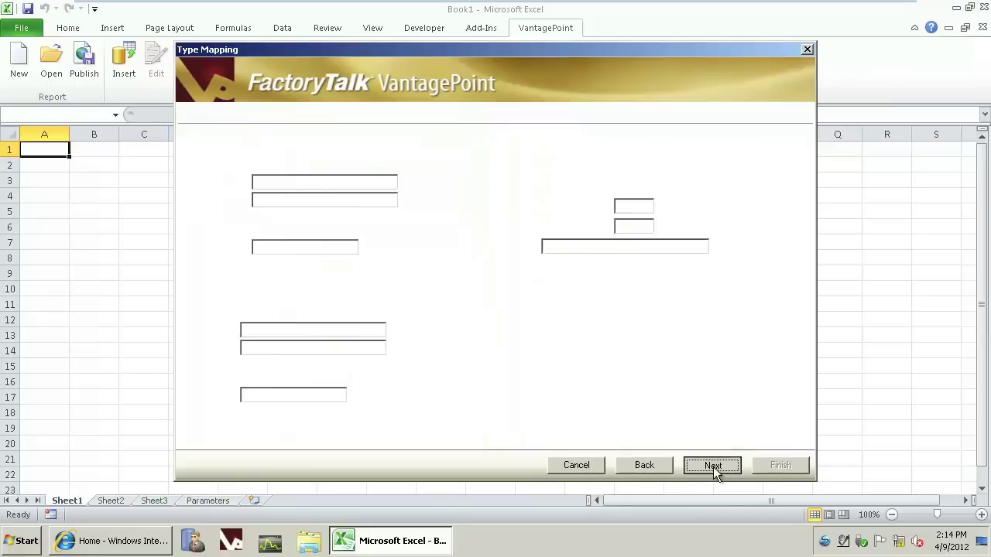
# Make WorkCells an external parameter named WorkCell, described 'Select a WorkCell'
pyautogui.click(213, 169)
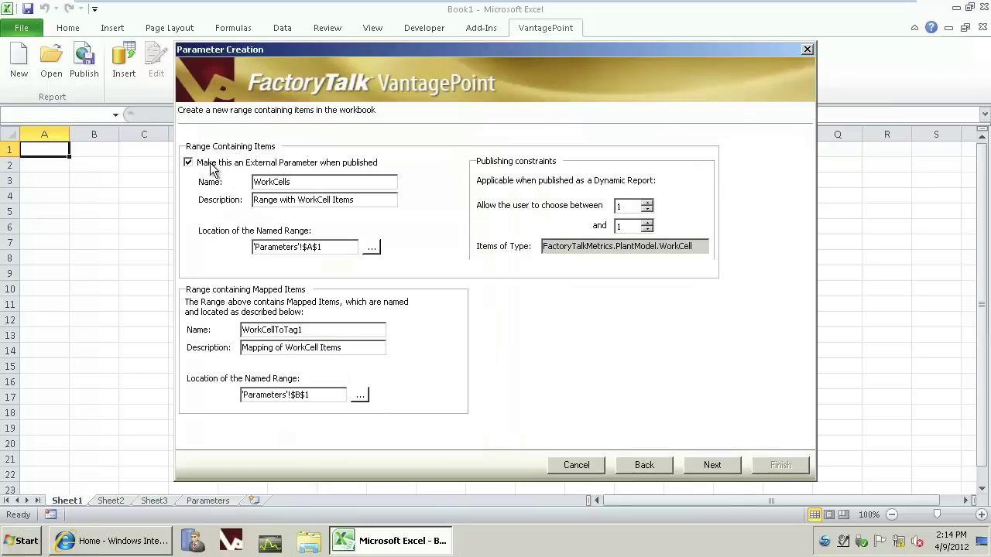
pyautogui.click(312, 180)
pyautogui.moveTo(312, 180); pyautogui.dragTo(252, 181)
pyautogui.press('Tab')
pyautogui.write('Select a WorkCell')
pyautogui.click(706, 467)
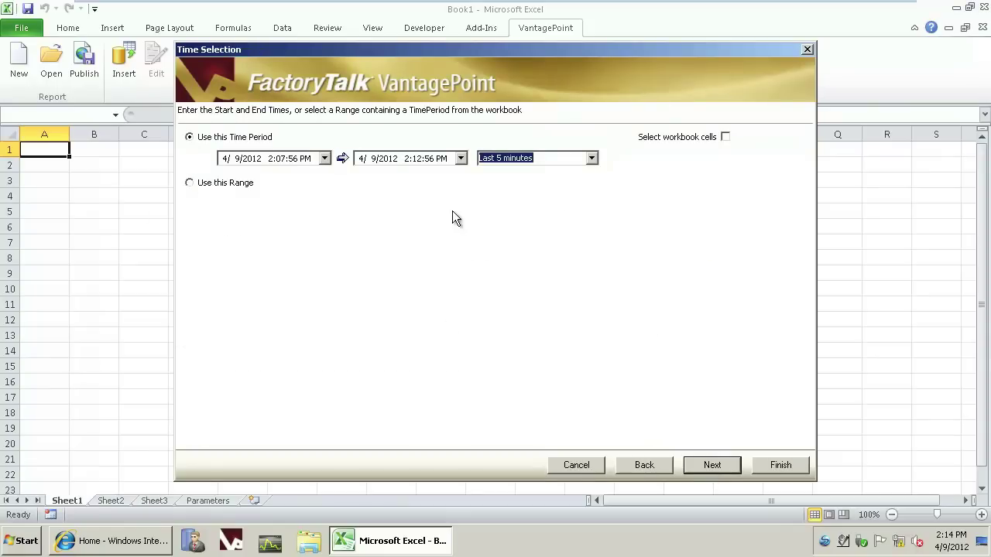
# Set the time period to Last 1 hour, turn off aggregation sampling, and load the data
pyautogui.click(591, 159)
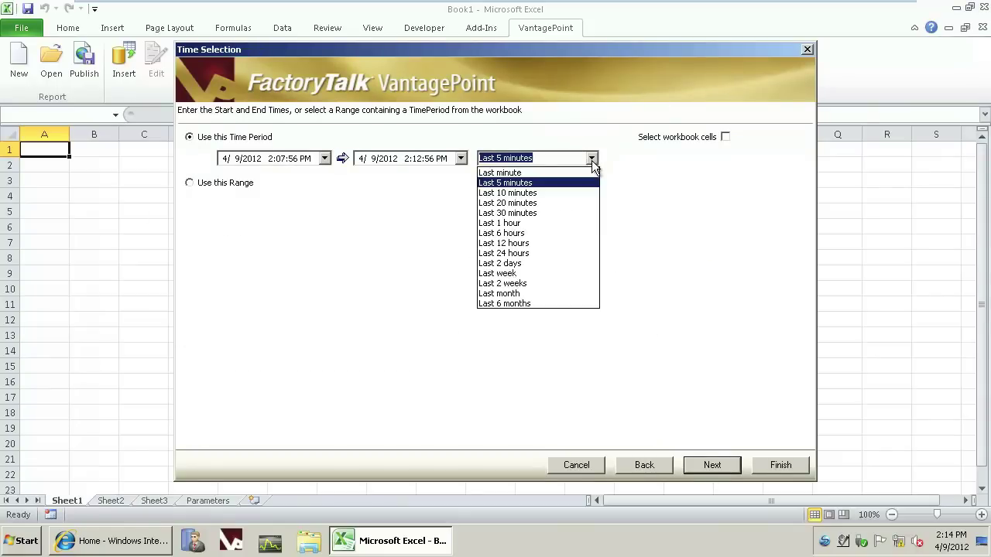
pyautogui.click(569, 224)
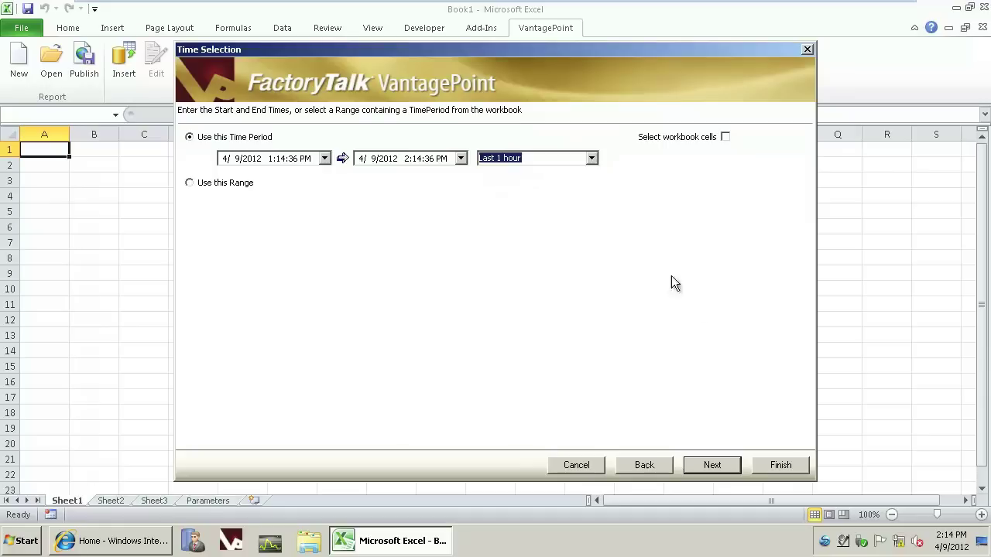
pyautogui.click(706, 465)
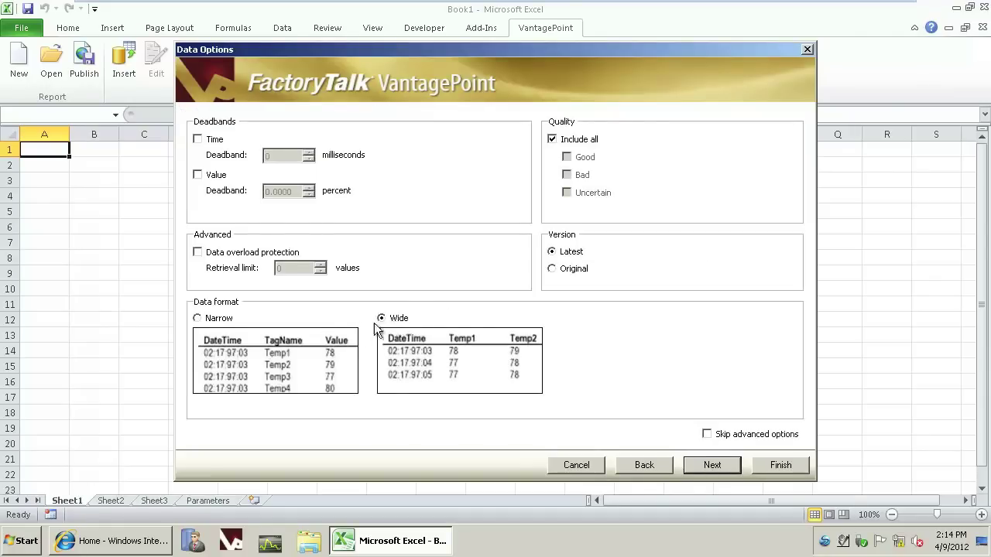
pyautogui.click(708, 466)
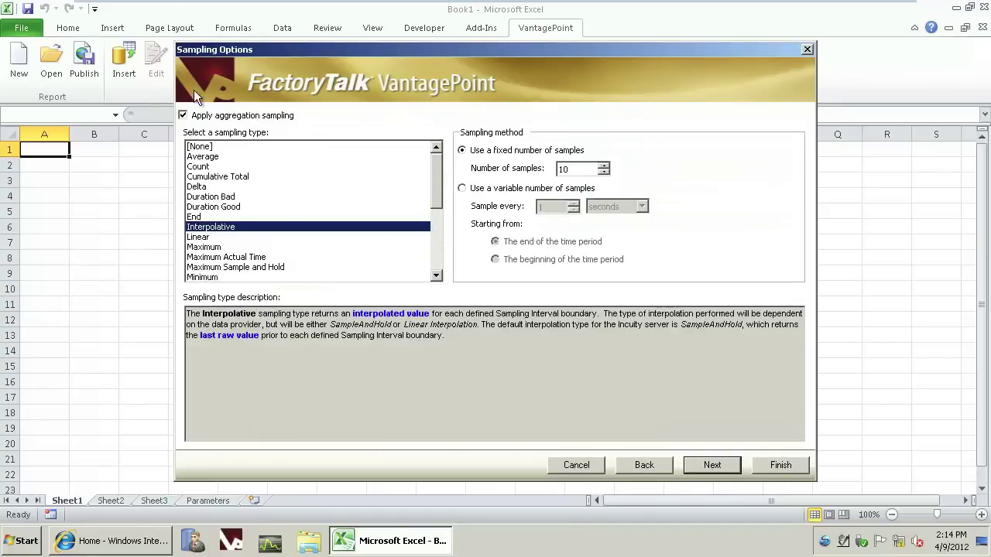
pyautogui.click(209, 118)
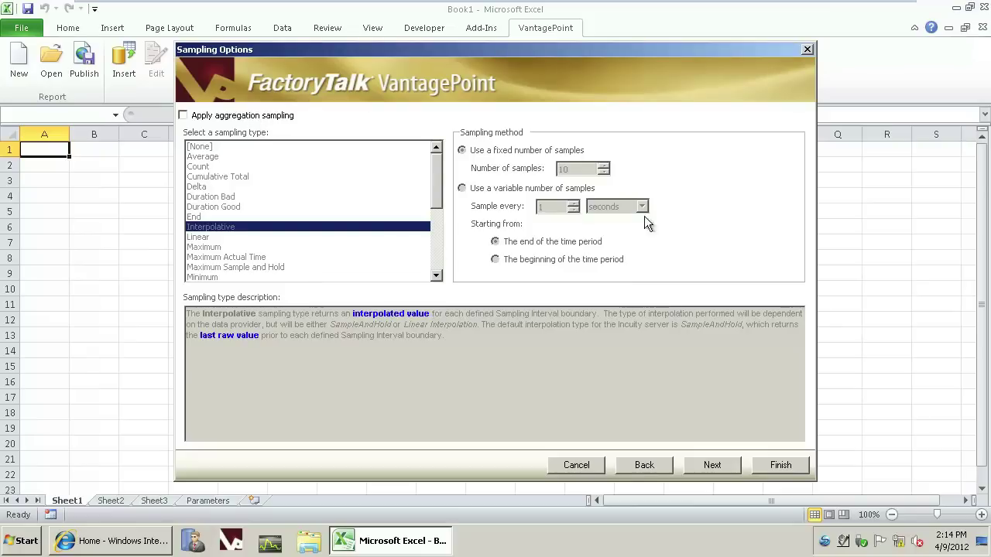
pyautogui.click(781, 465)
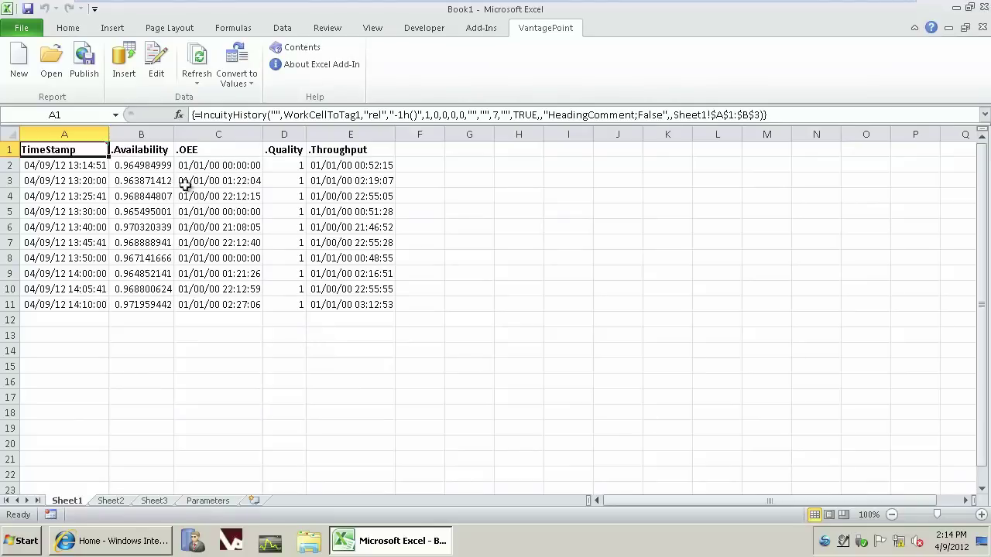
# Format columns B:E with the Number category at two decimal places
pyautogui.moveTo(139, 134); pyautogui.dragTo(350, 134)
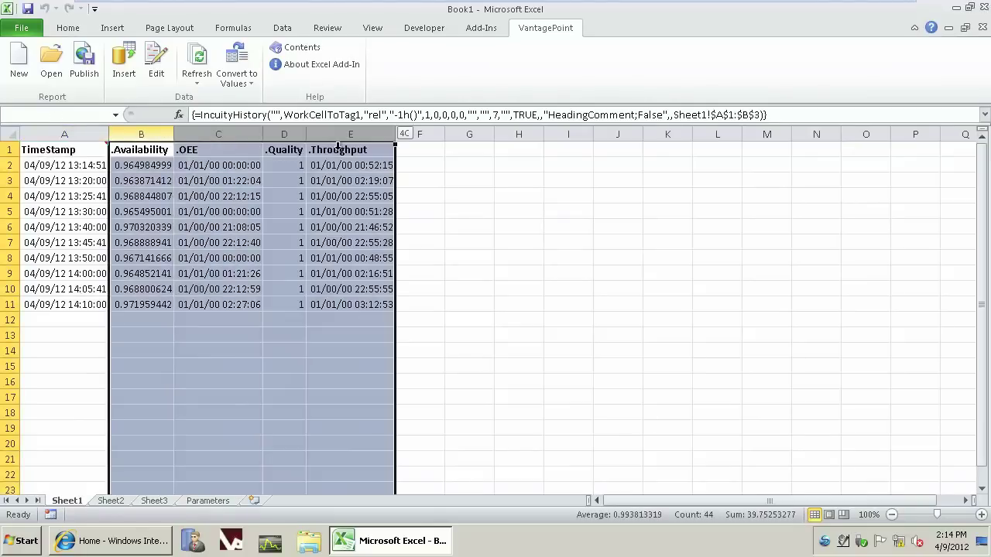
pyautogui.rightClick(260, 257)
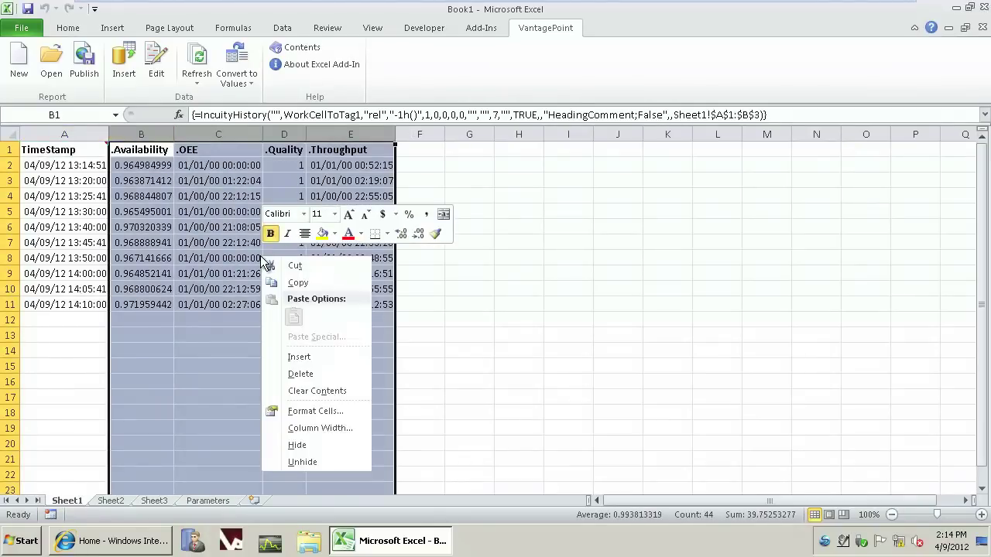
pyautogui.click(324, 412)
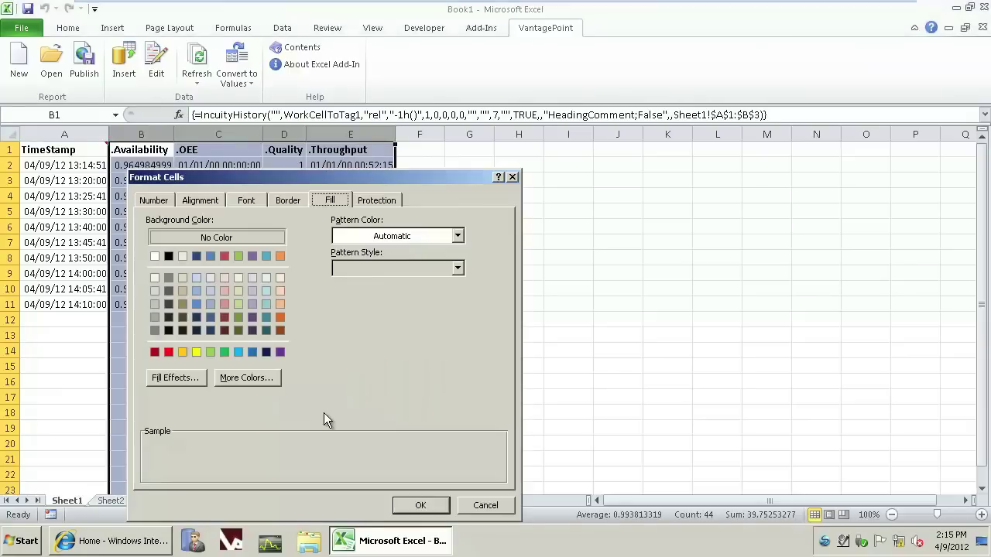
pyautogui.click(159, 200)
pyautogui.click(167, 243)
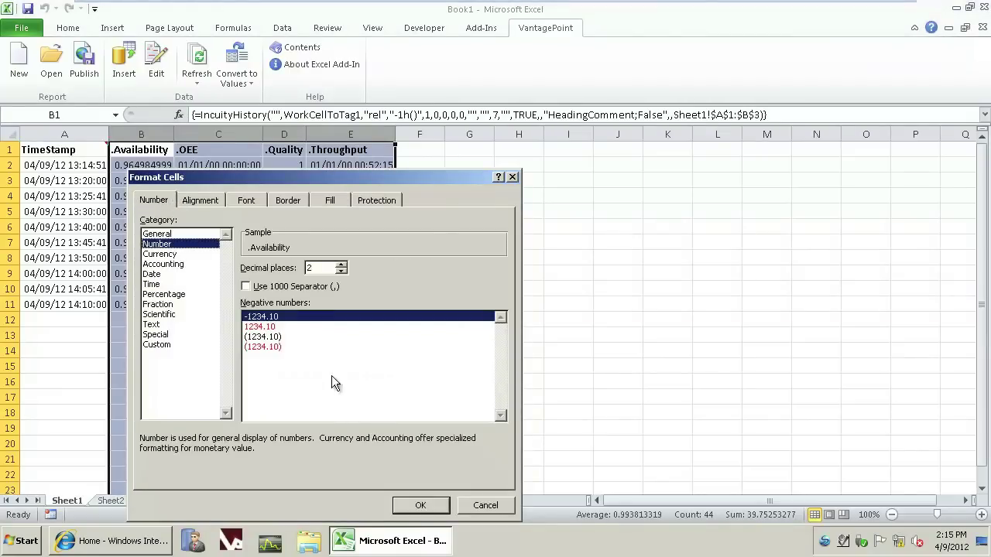
pyautogui.click(418, 503)
pyautogui.click(478, 167)
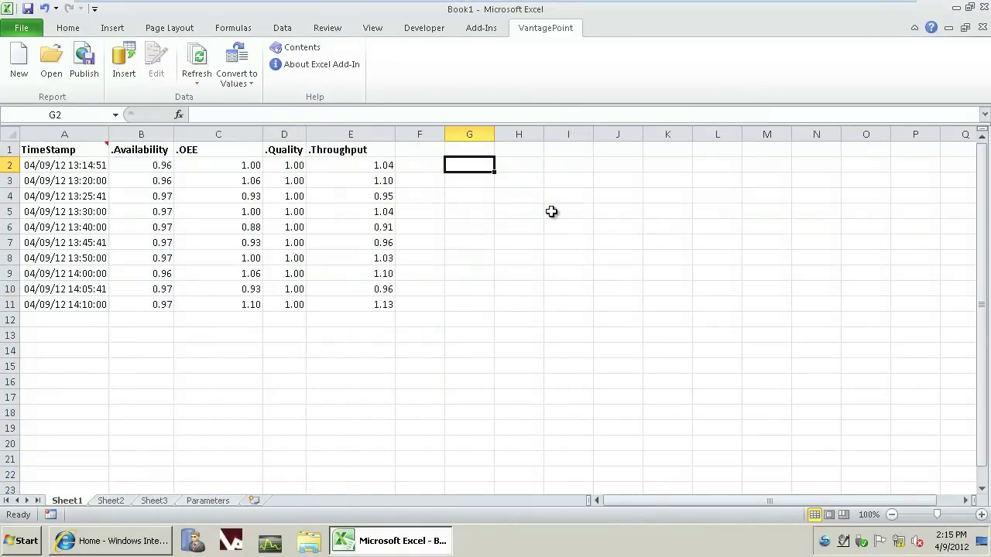
pyautogui.click(112, 28)
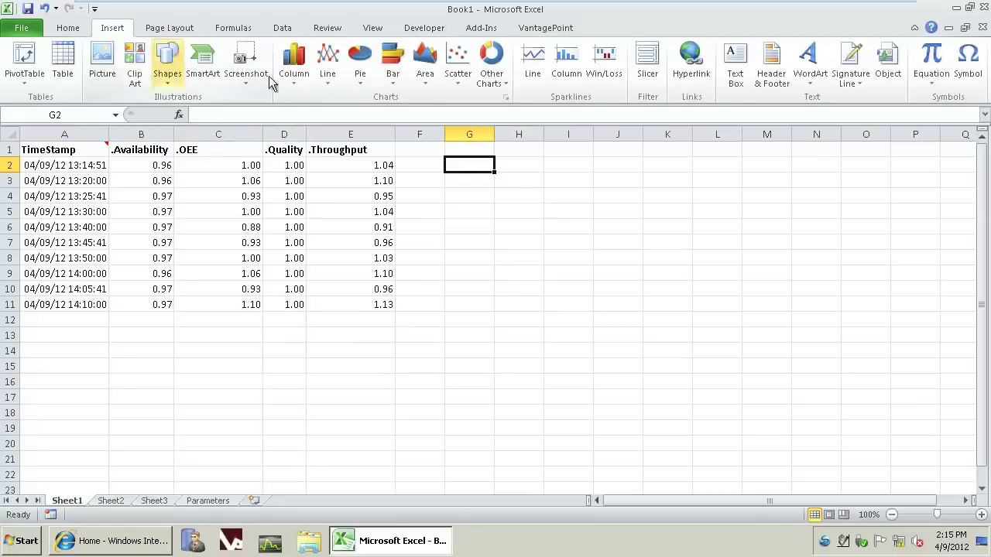
# Insert a 2-D line chart of B1:E11 and position it to the right of the table
pyautogui.moveTo(143, 152); pyautogui.dragTo(353, 308)
pyautogui.click(328, 62)
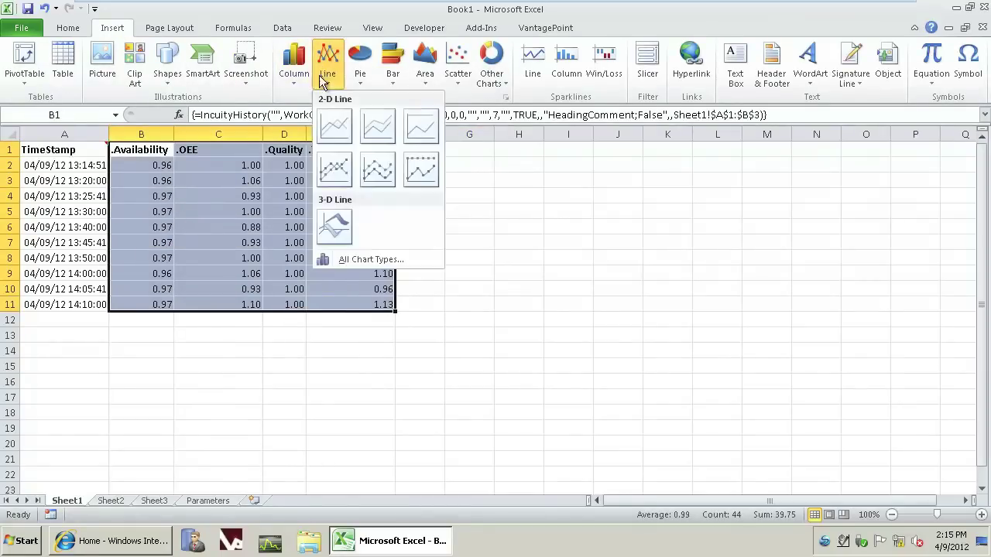
pyautogui.click(338, 127)
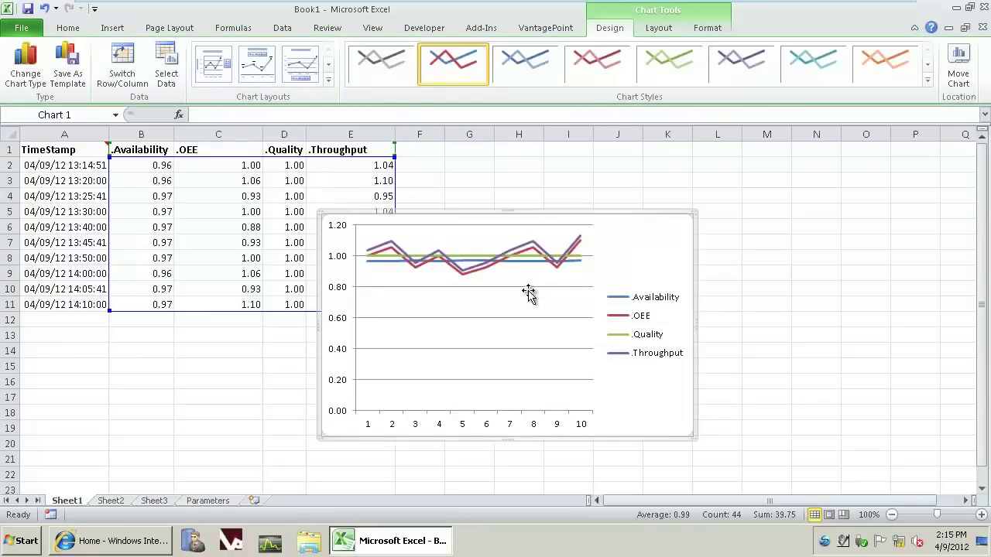
pyautogui.moveTo(649, 244); pyautogui.dragTo(729, 180)
pyautogui.click(271, 380)
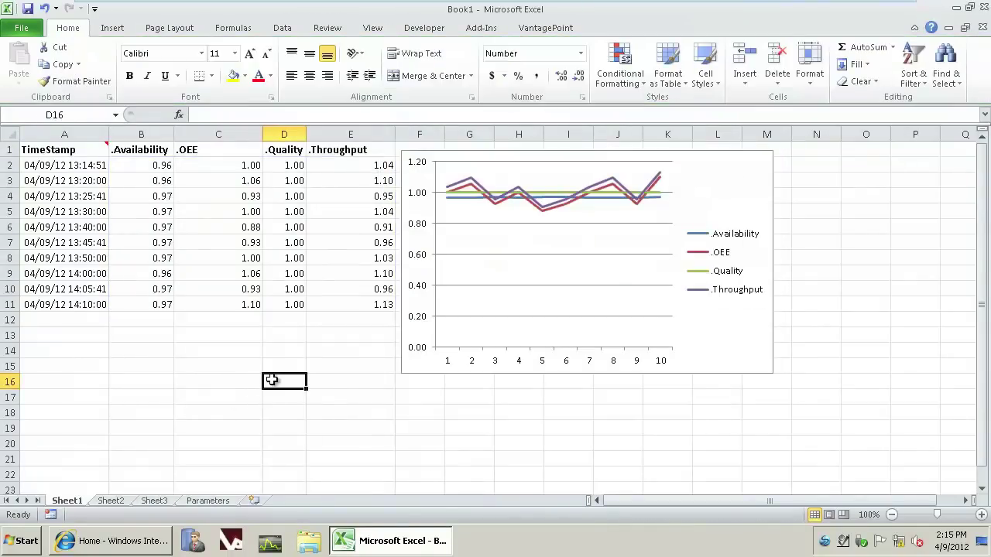
pyautogui.click(138, 348)
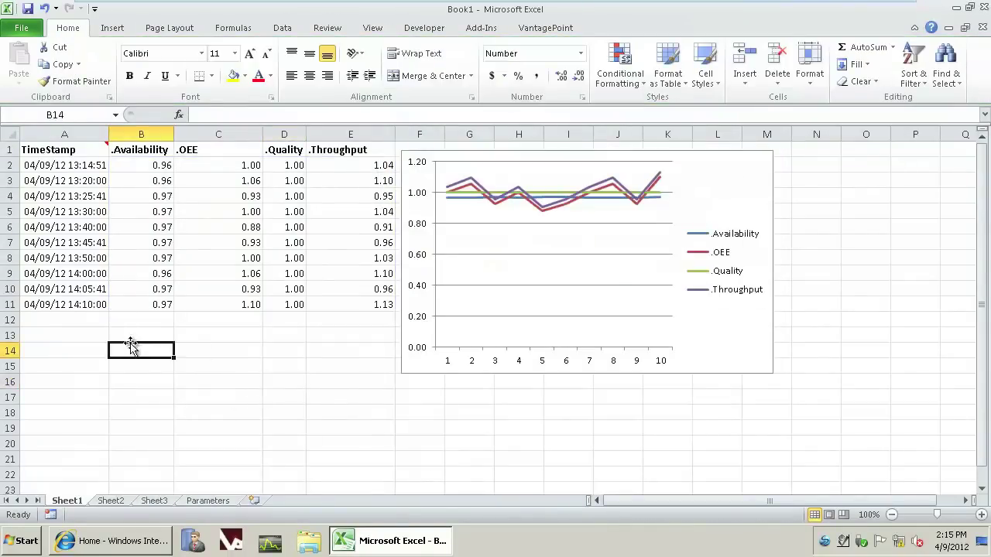
pyautogui.click(553, 31)
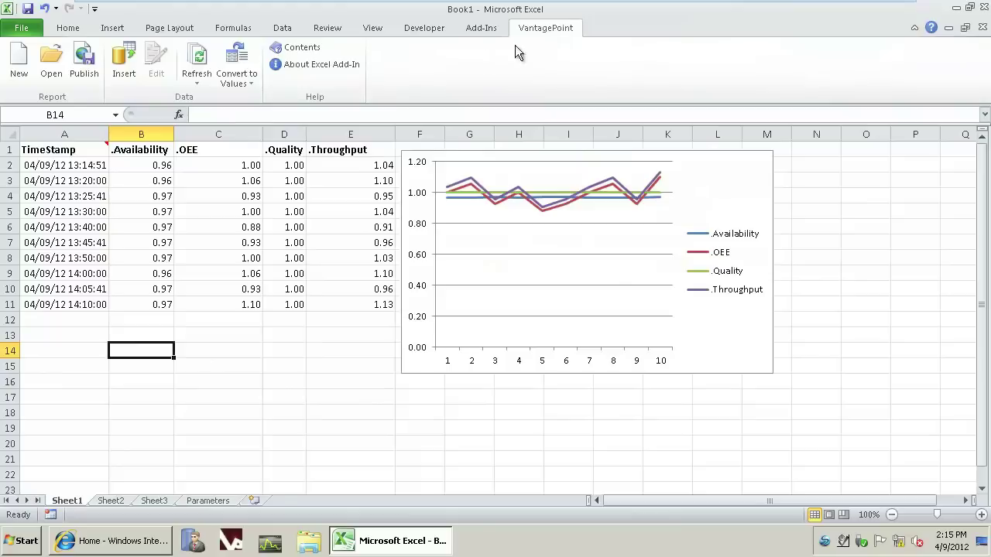
# Publish via VantagePoint as a report with parameters, saving to the Public folder
pyautogui.click(89, 71)
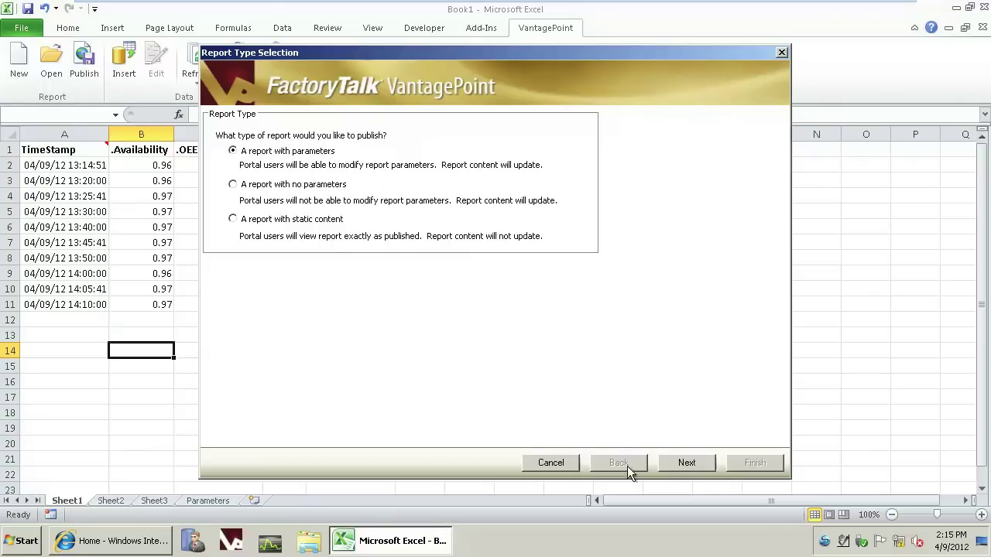
pyautogui.click(686, 465)
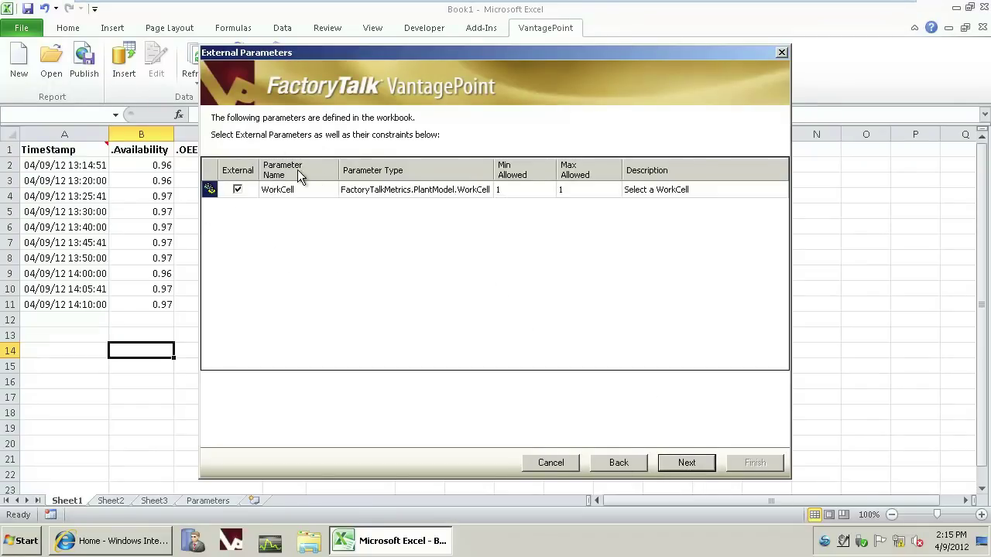
pyautogui.click(687, 462)
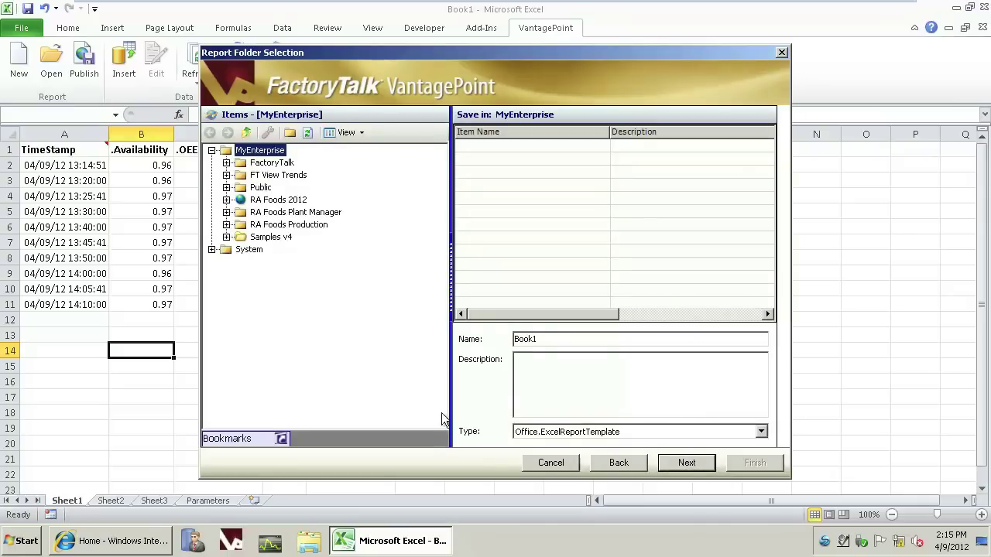
pyautogui.click(261, 187)
# Name the report MetricsWorkcellReport, enable browsing to the published report, and finish publishing
pyautogui.doubleClick(569, 343)
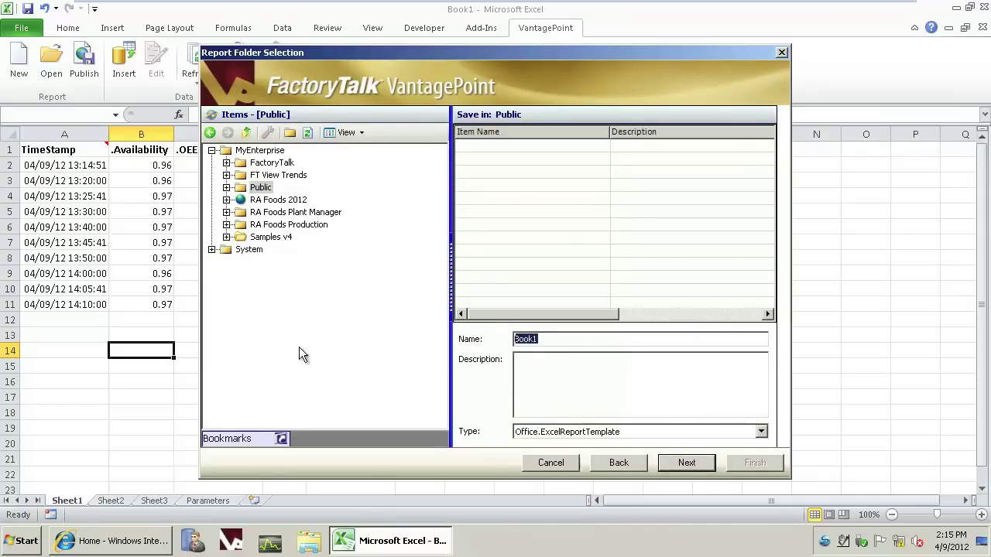
pyautogui.write('M')
pyautogui.write('WorkcellRep')
pyautogui.press('BackSpace')
pyautogui.press('BackSpace')
pyautogui.press('BackSpace')
pyautogui.write('Report')
pyautogui.click(686, 463)
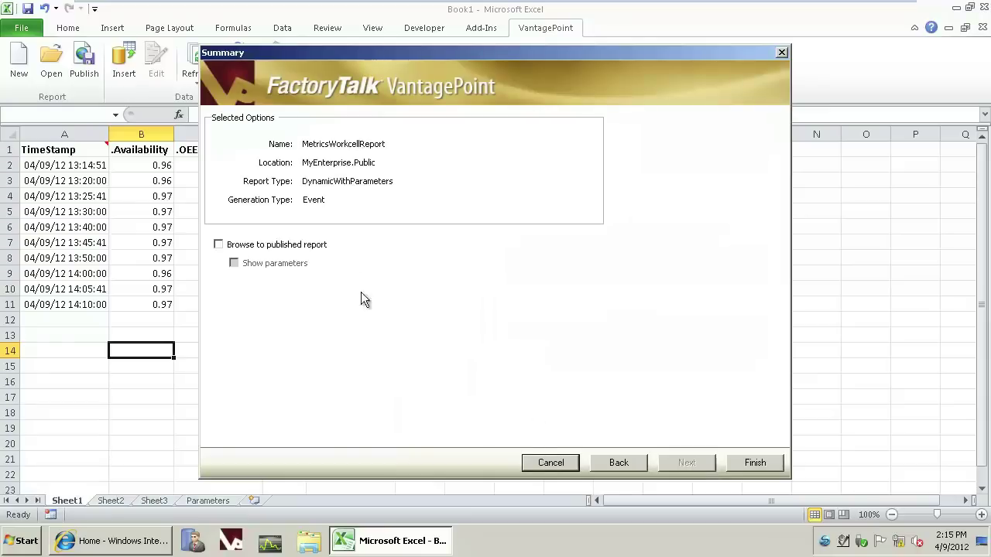
pyautogui.click(288, 245)
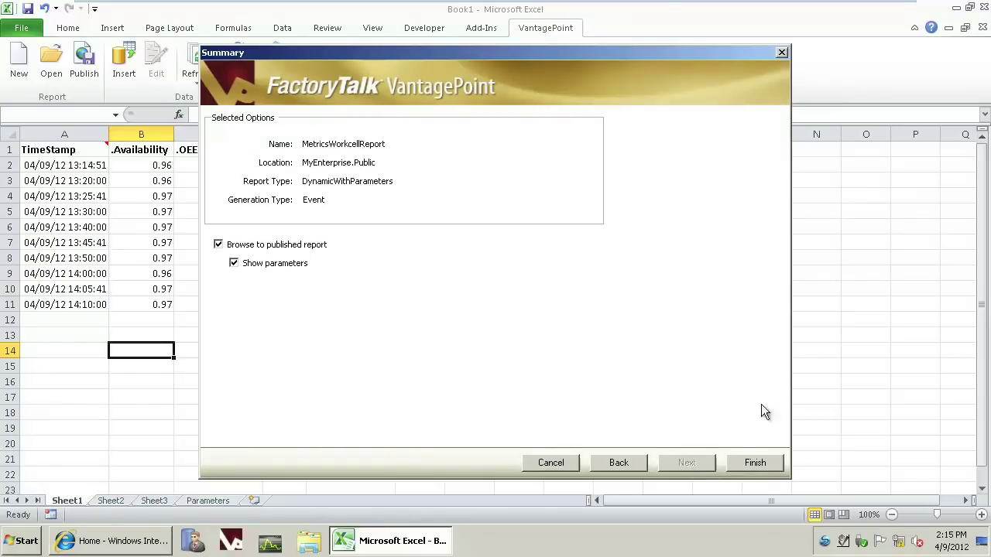
pyautogui.click(756, 464)
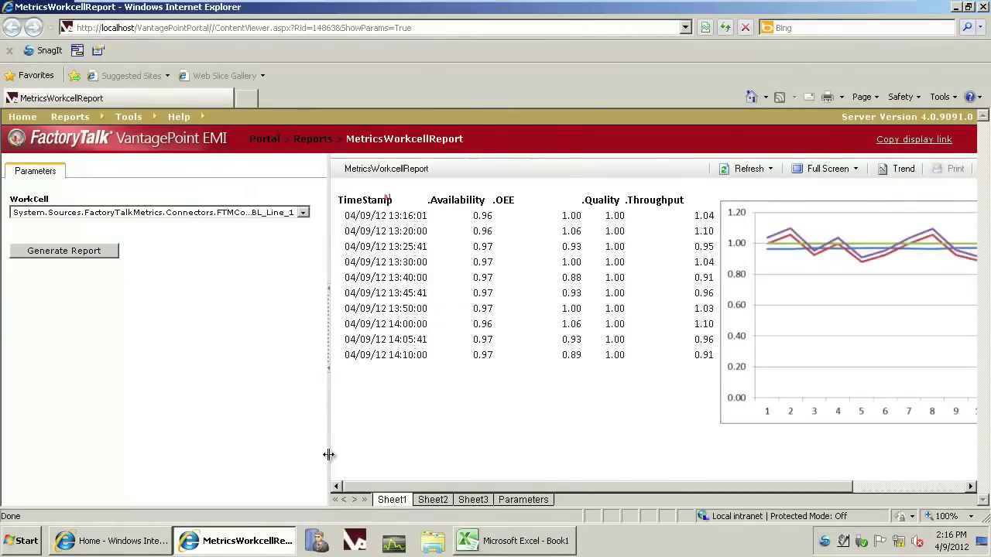
# Set the WorkCell parameter to BL_Line_2 and generate the report again
pyautogui.moveTo(327, 454)
pyautogui.mouseDown()
pyautogui.moveTo(146, 455)
pyautogui.moveTo(210, 439)
pyautogui.moveTo(328, 442)
pyautogui.mouseUp()
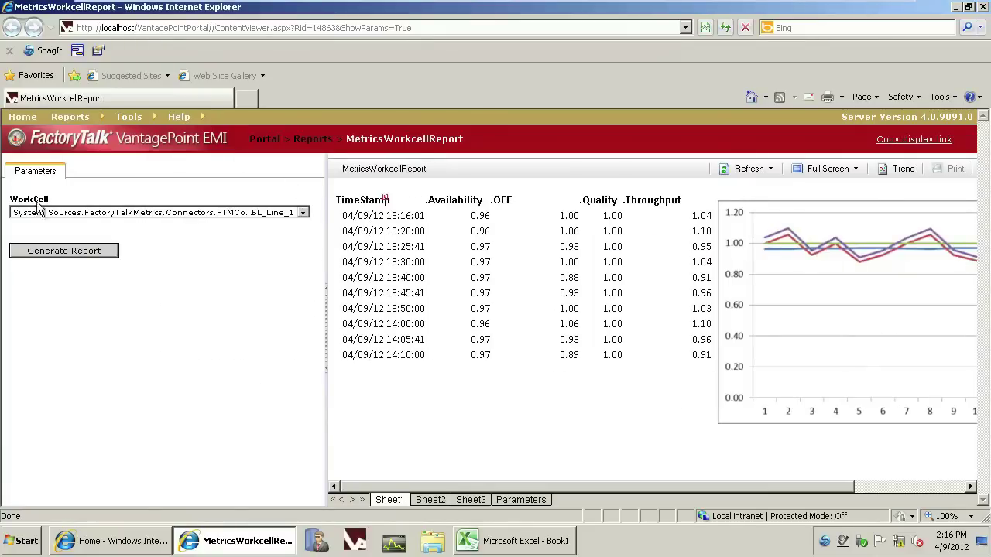
pyautogui.click(223, 214)
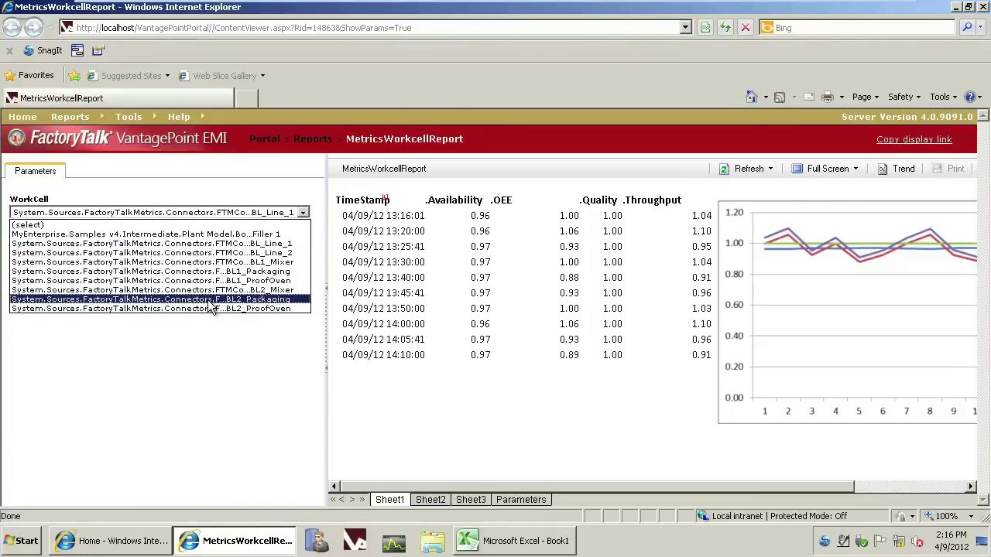
pyautogui.click(245, 259)
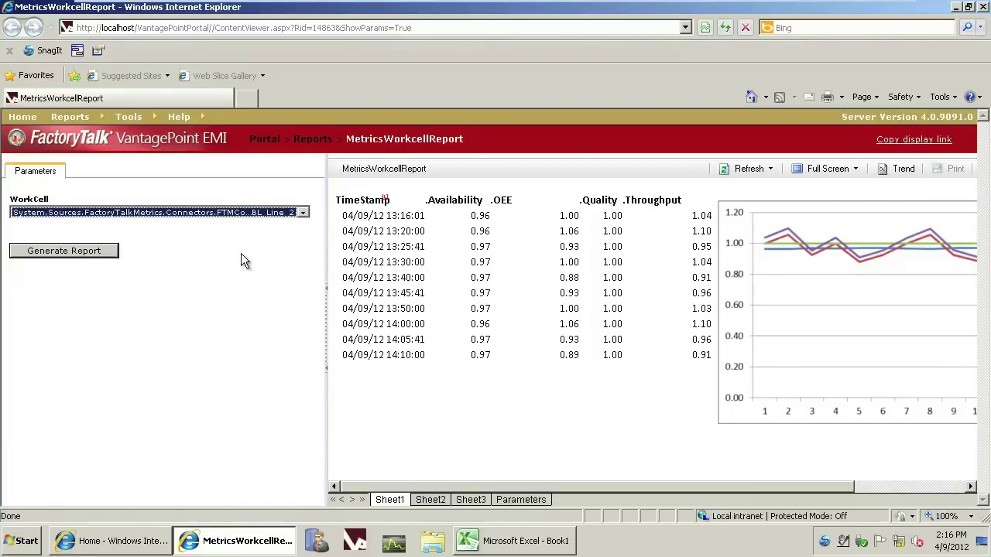
pyautogui.click(78, 255)
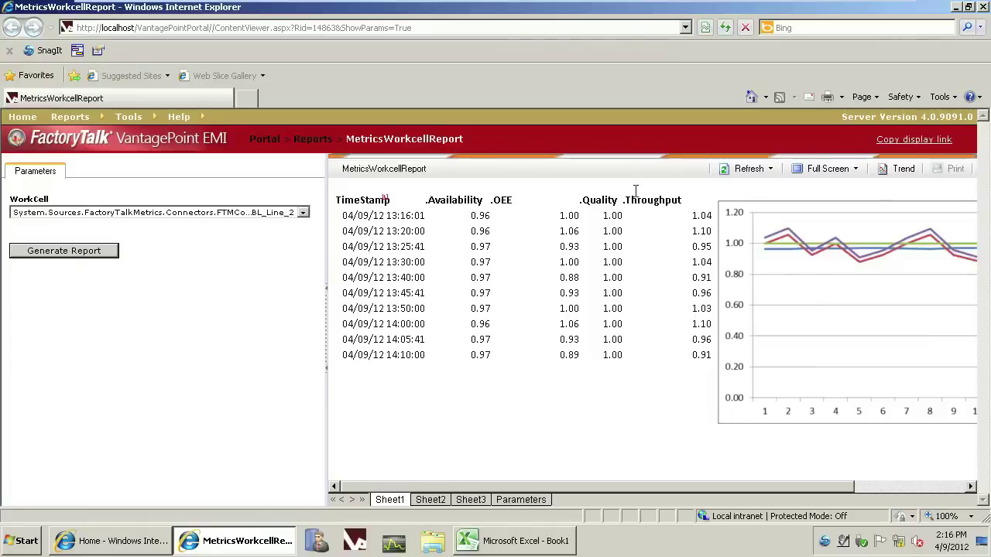